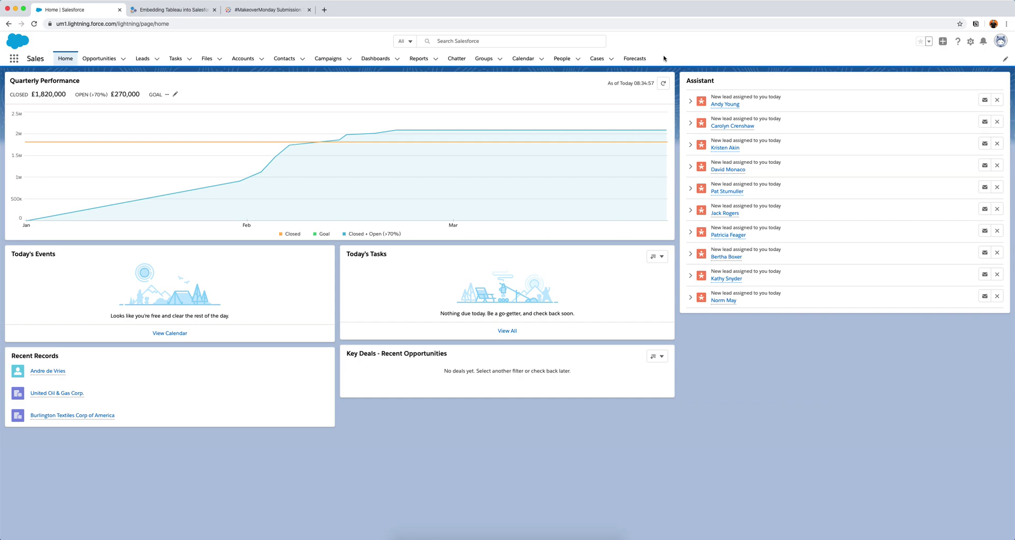
- View the blog guide on embedding Tableau into Salesforce, highlight its title, and return to the Salesforce home page
{"action": "left_click", "coordinate": [161, 12]}
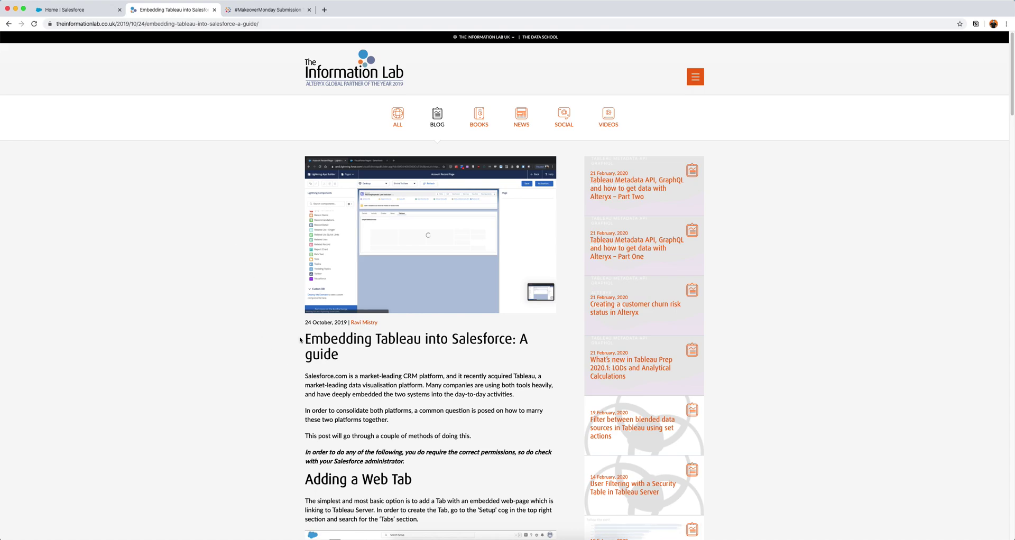
{"action": "left_click_drag", "start_coordinate": [304, 341], "coordinate": [370, 357]}
{"action": "left_click", "coordinate": [370, 357]}
{"action": "left_click", "coordinate": [80, 12]}
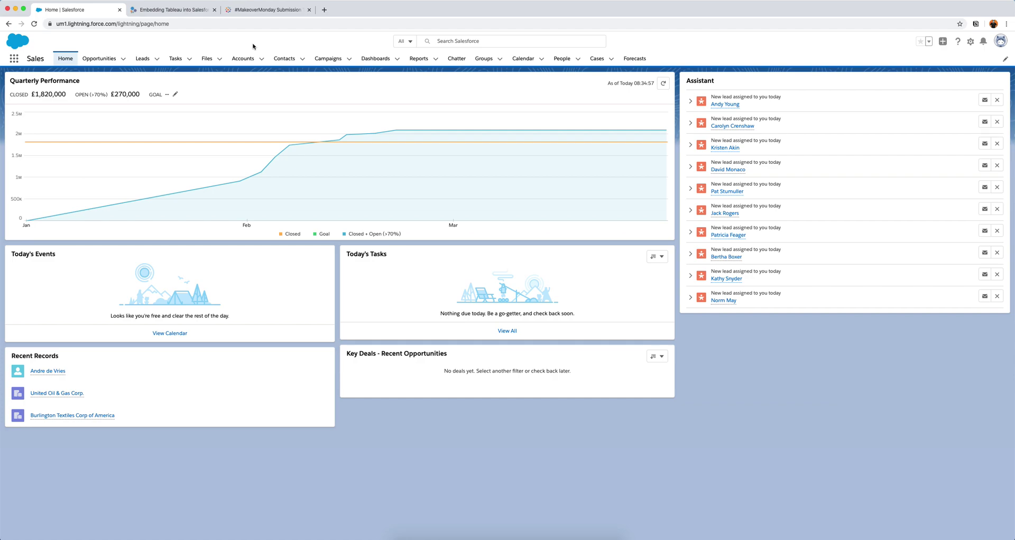
- View the #MakeoverMonday dashboard on Tableau Public, dismiss its share window, and return to the Salesforce home page
{"action": "left_click", "coordinate": [258, 14]}
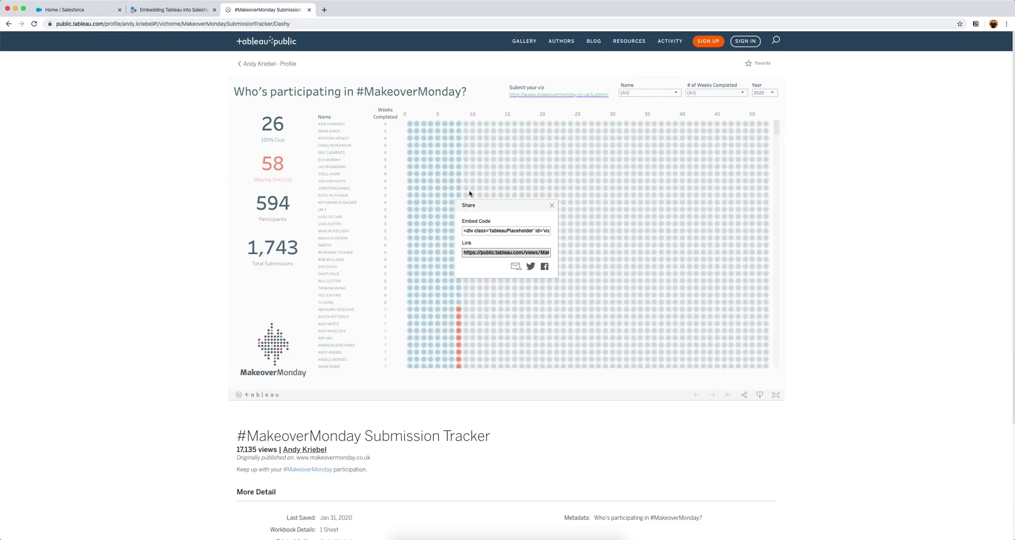
{"action": "left_click", "coordinate": [552, 205]}
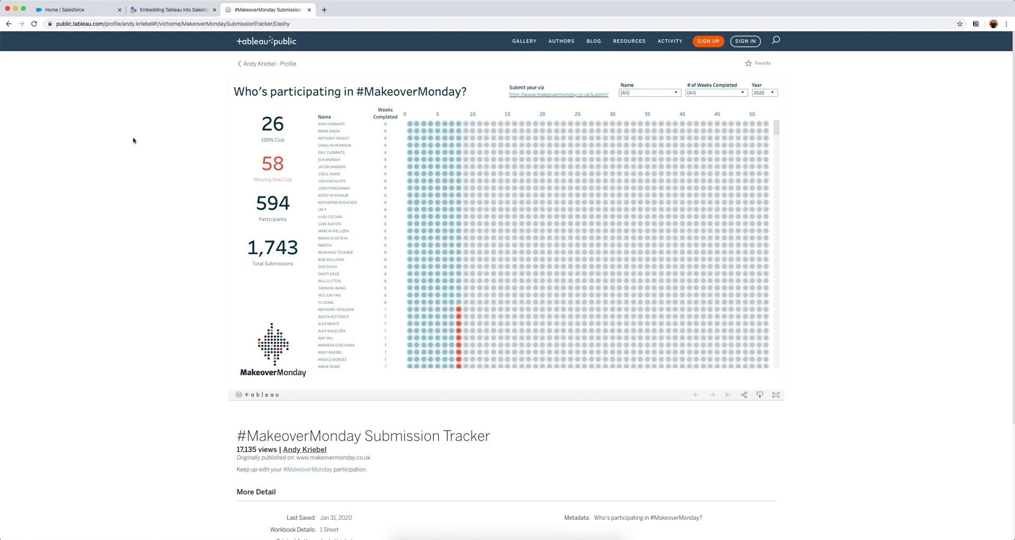
{"action": "left_click", "coordinate": [85, 10]}
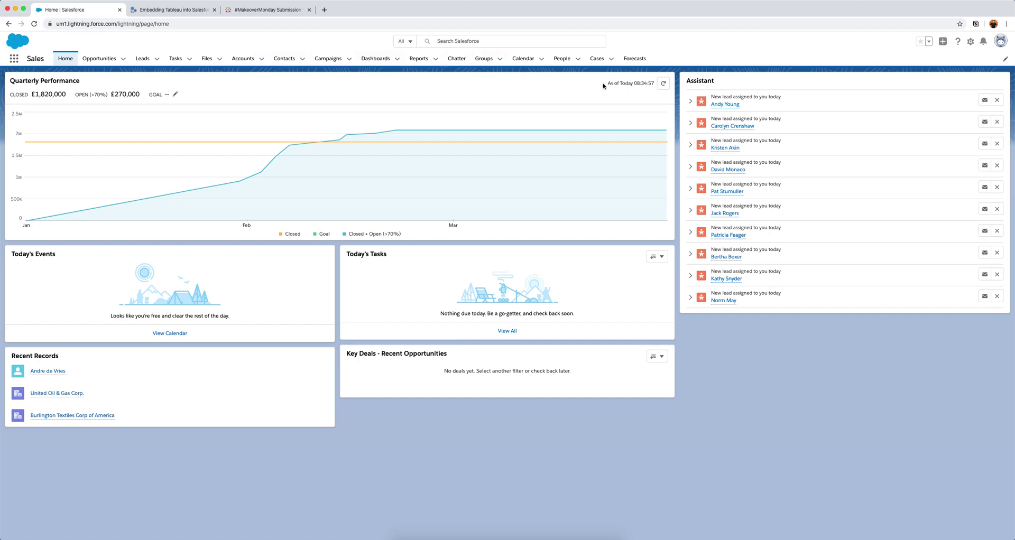
- Open Salesforce Setup and go to the Tabs page within the User Interface settings
{"action": "left_click", "coordinate": [970, 42]}
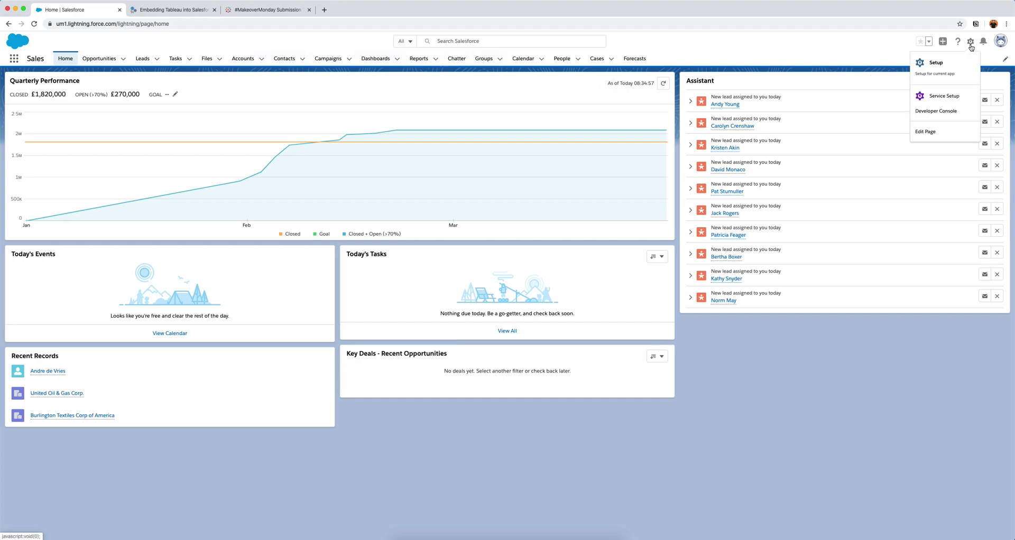
{"action": "left_click", "coordinate": [937, 69]}
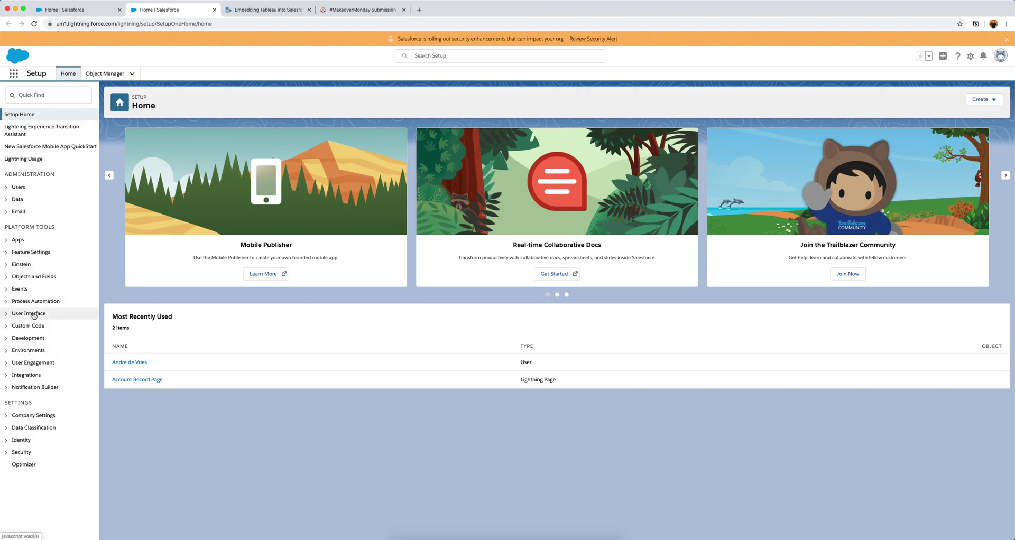
{"action": "left_click", "coordinate": [15, 316]}
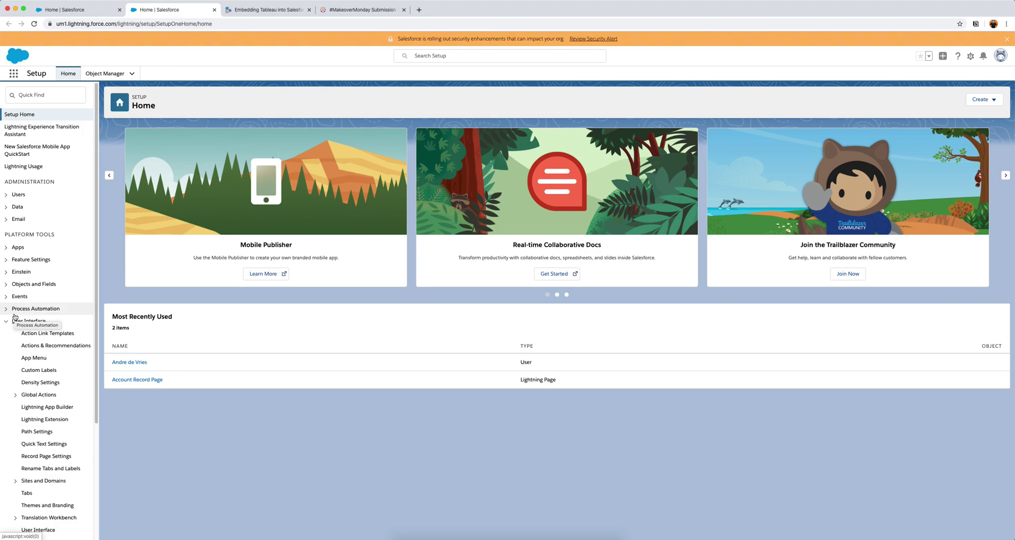
{"action": "scroll", "coordinate": [69, 334], "scroll_direction": "down", "scroll_amount": 2}
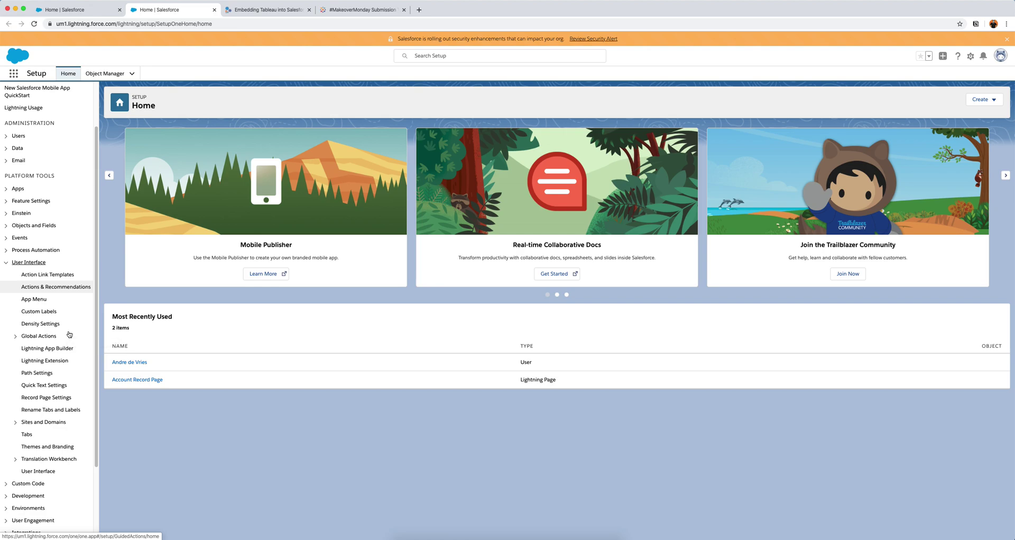
{"action": "scroll", "coordinate": [68, 335], "scroll_direction": "down", "scroll_amount": 1}
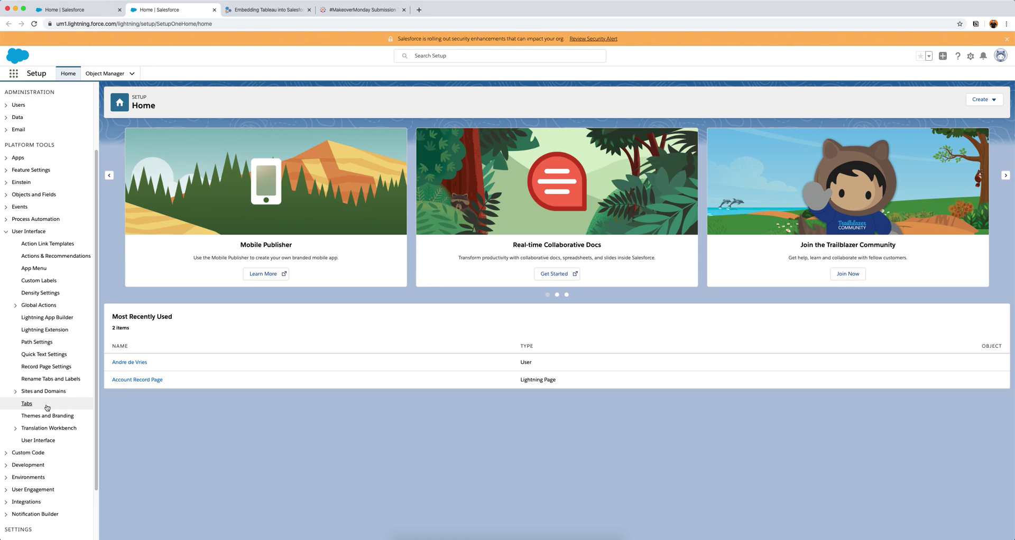
{"action": "left_click", "coordinate": [25, 405]}
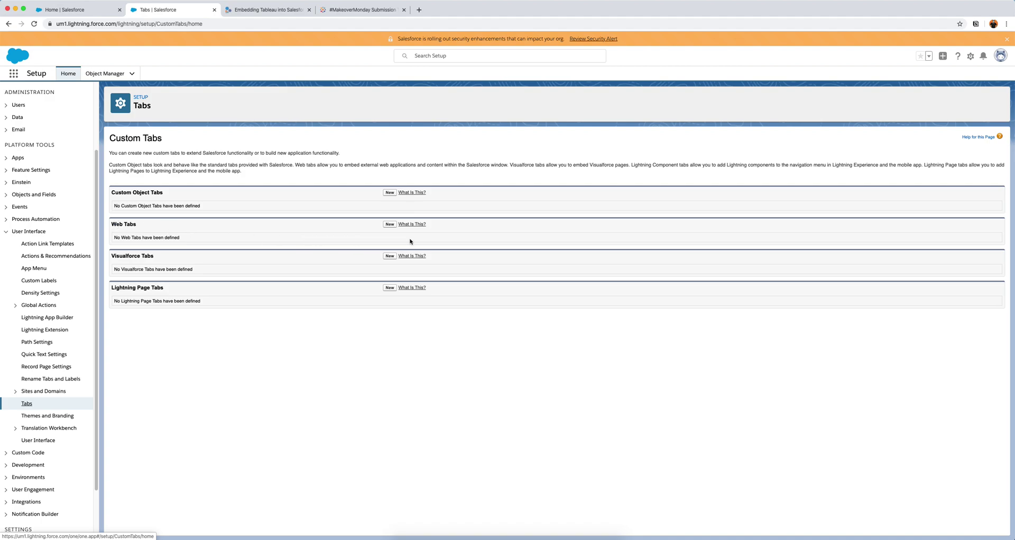
- Read the explanation of what a Web Tab is and close it
{"action": "left_click", "coordinate": [421, 224]}
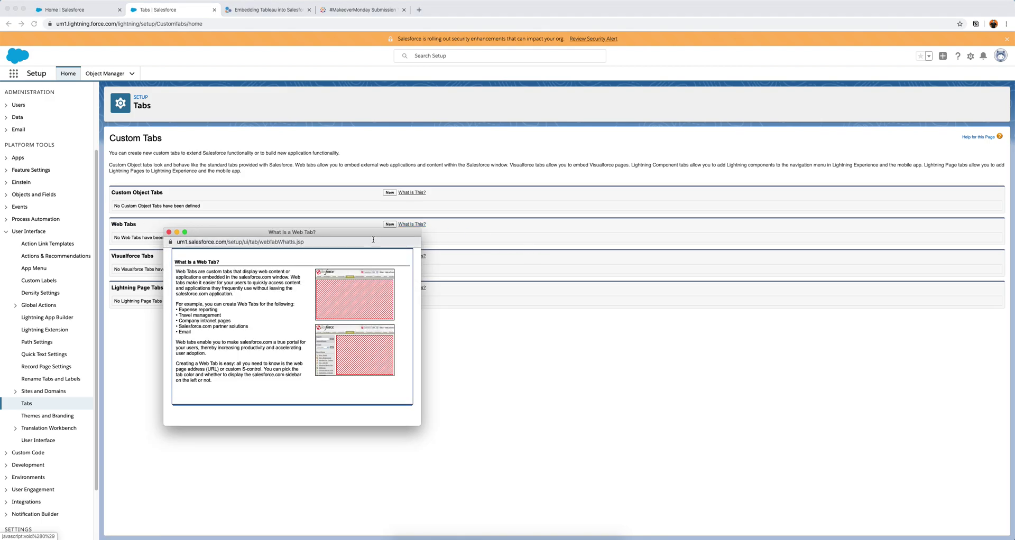
{"action": "left_click_drag", "start_coordinate": [374, 233], "coordinate": [462, 200]}
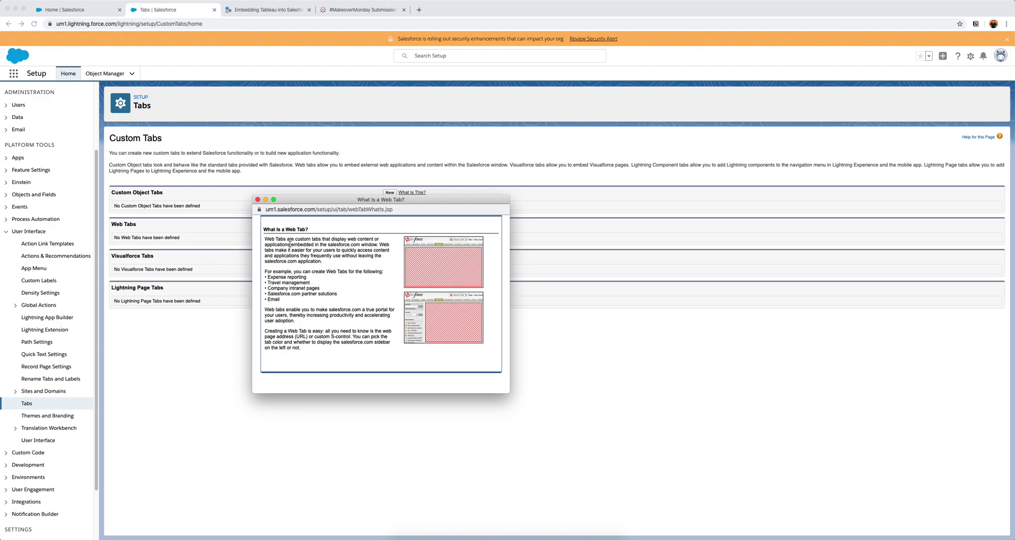
{"action": "left_click", "coordinate": [258, 199]}
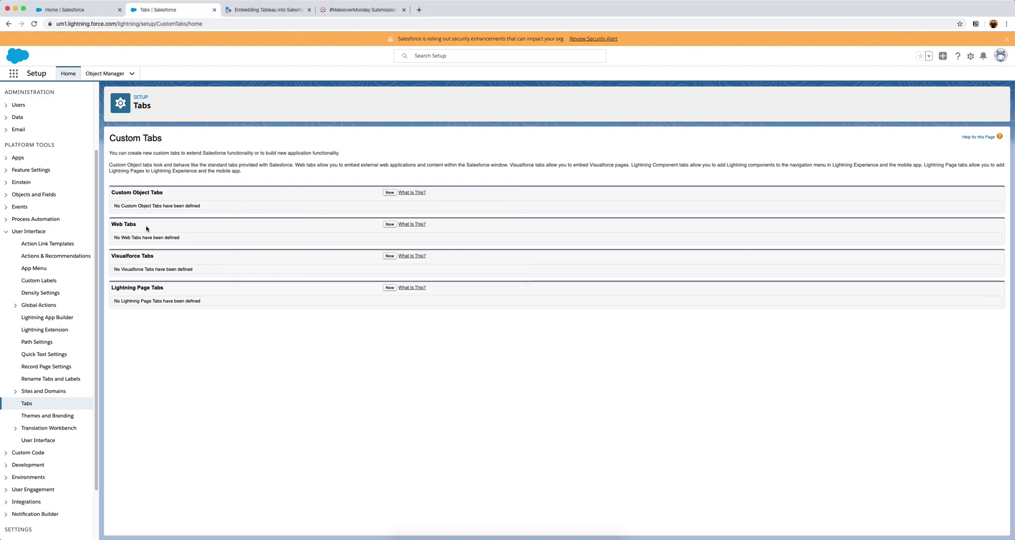
- Start a new web tab with the full page width layout and label it Tableau
{"action": "left_click", "coordinate": [390, 224]}
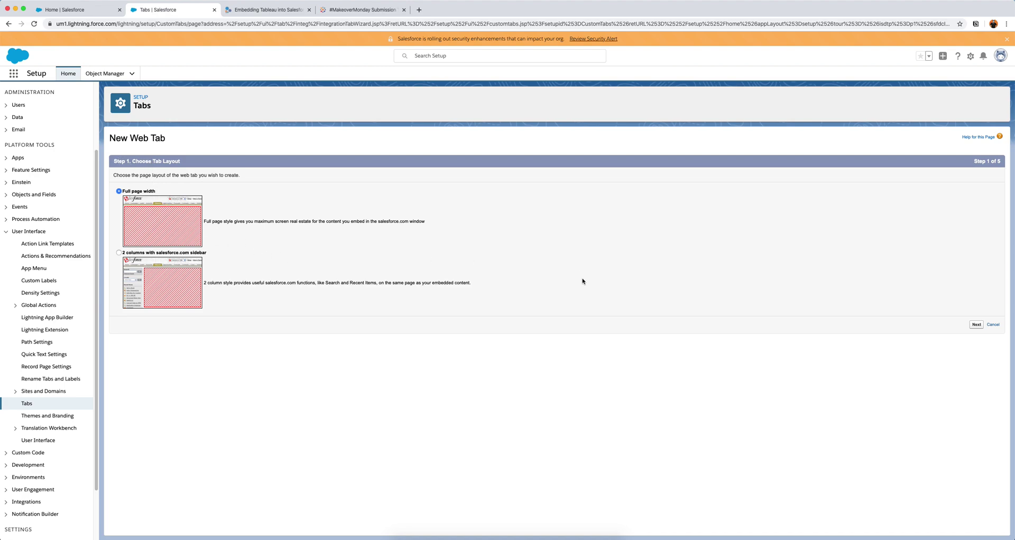
{"action": "left_click", "coordinate": [976, 325]}
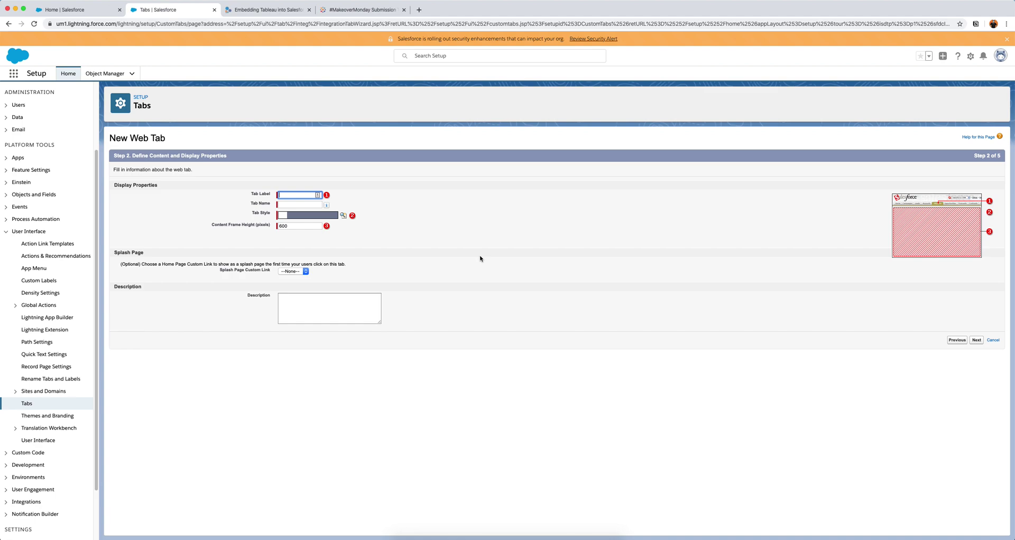
{"action": "type", "text": "Tableau"}
{"action": "key", "text": "Tab"}
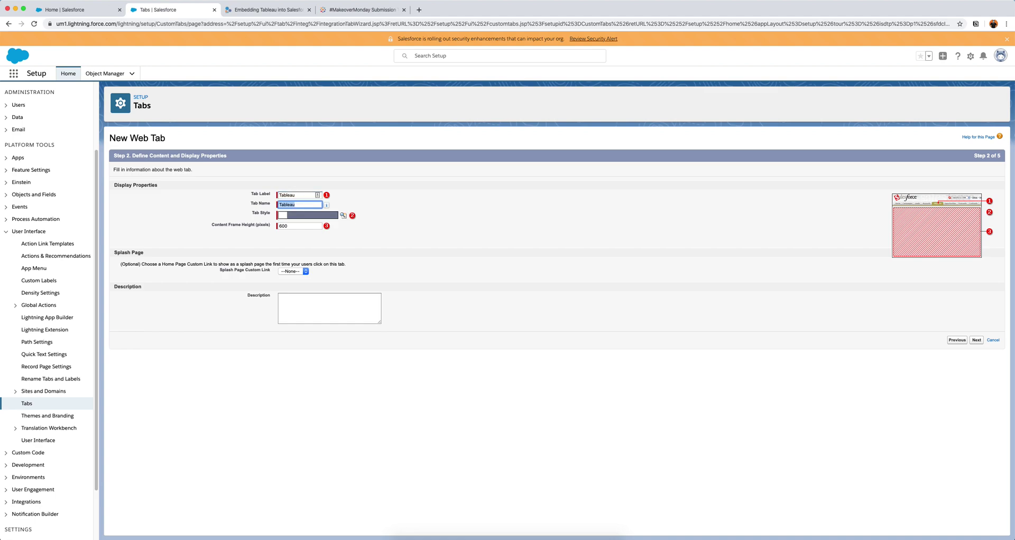
- Set the web tab's style to Airplane
{"action": "left_click", "coordinate": [443, 212]}
{"action": "left_click", "coordinate": [290, 215]}
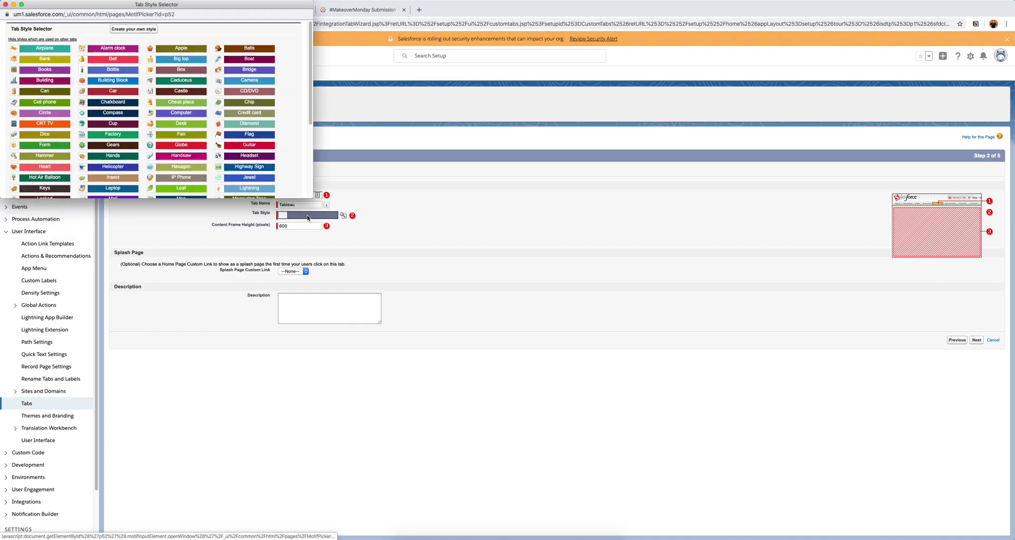
{"action": "left_click_drag", "start_coordinate": [264, 5], "coordinate": [502, 106]}
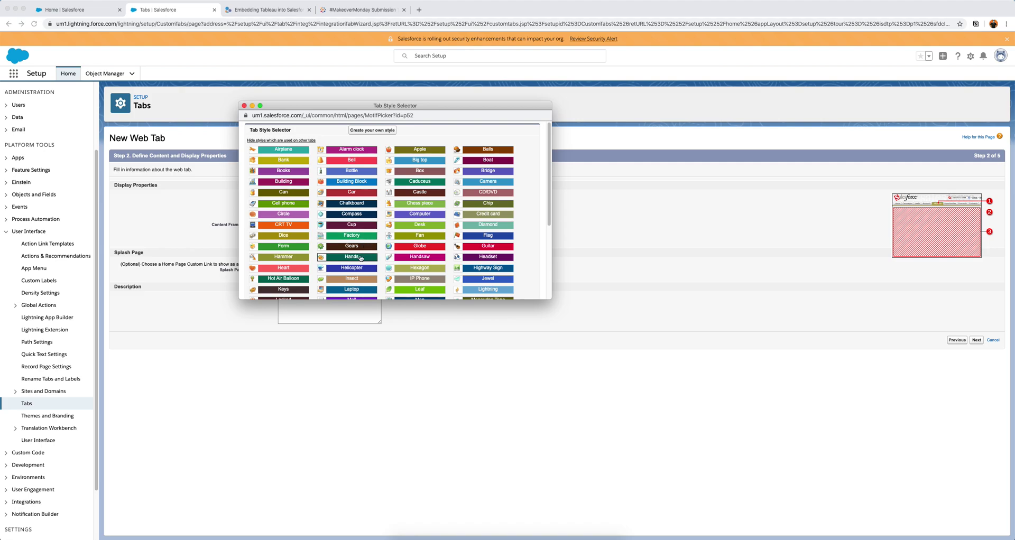
{"action": "left_click", "coordinate": [277, 153]}
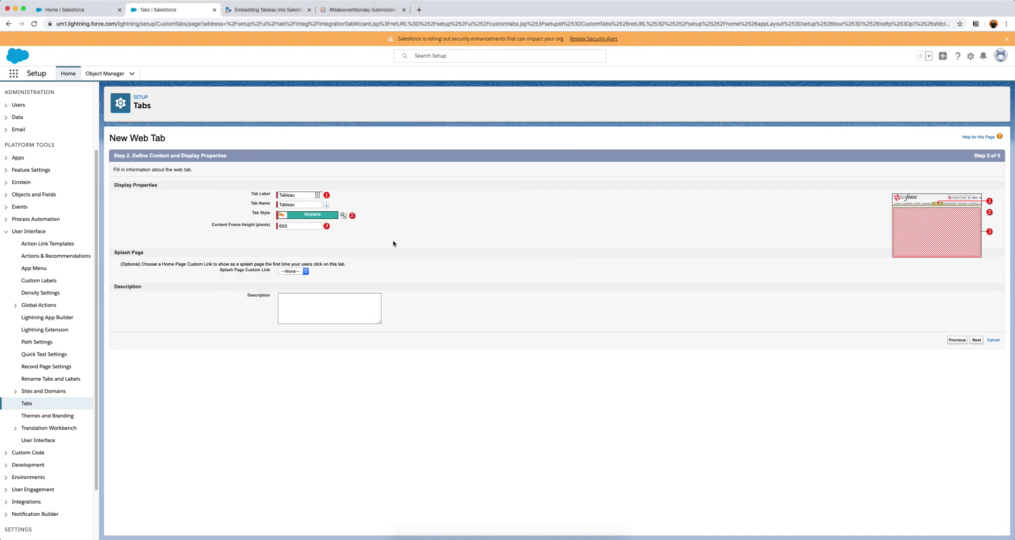
- Enter Tableau Public Dashboard as the web tab's description and proceed to the URL details
{"action": "left_click_drag", "start_coordinate": [291, 226], "coordinate": [234, 225]}
{"action": "left_click", "coordinate": [454, 238]}
{"action": "left_click", "coordinate": [315, 314]}
{"action": "type", "text": "Tableau P"}
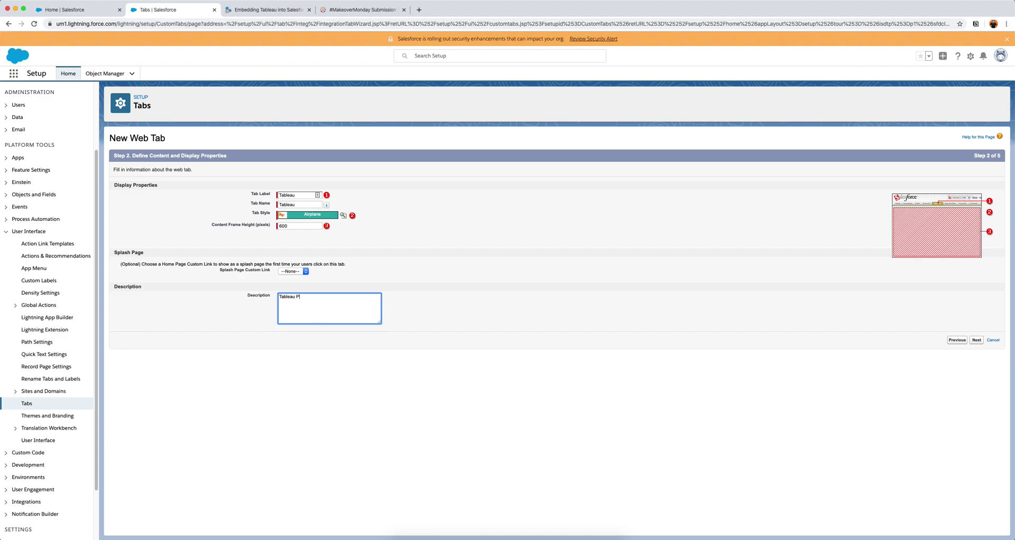
{"action": "type", "text": "ublic Dashboard"}
{"action": "left_click", "coordinate": [491, 223]}
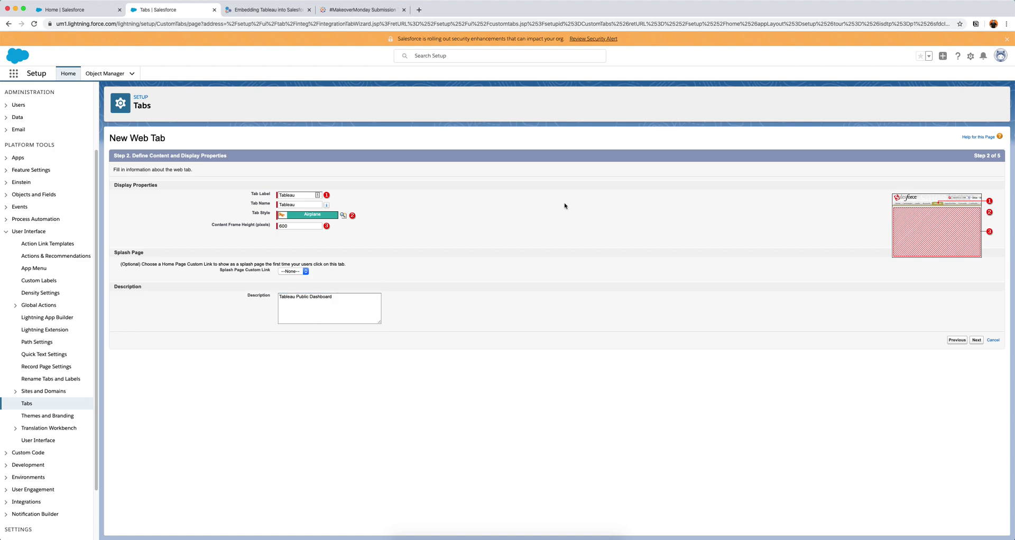
{"action": "left_click", "coordinate": [976, 339]}
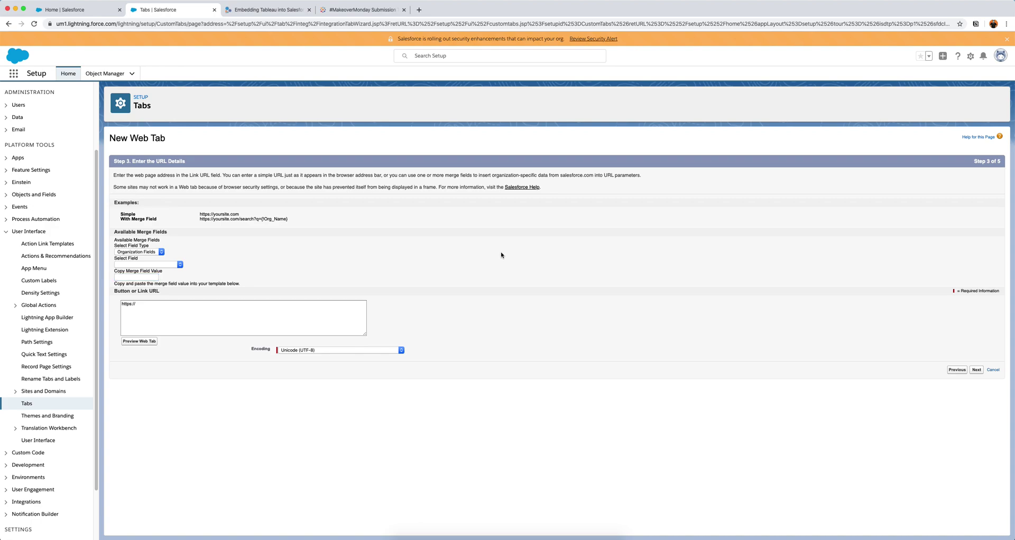
- Copy the share link of the #MakeoverMonday dashboard on Tableau Public
{"action": "left_click", "coordinate": [375, 11]}
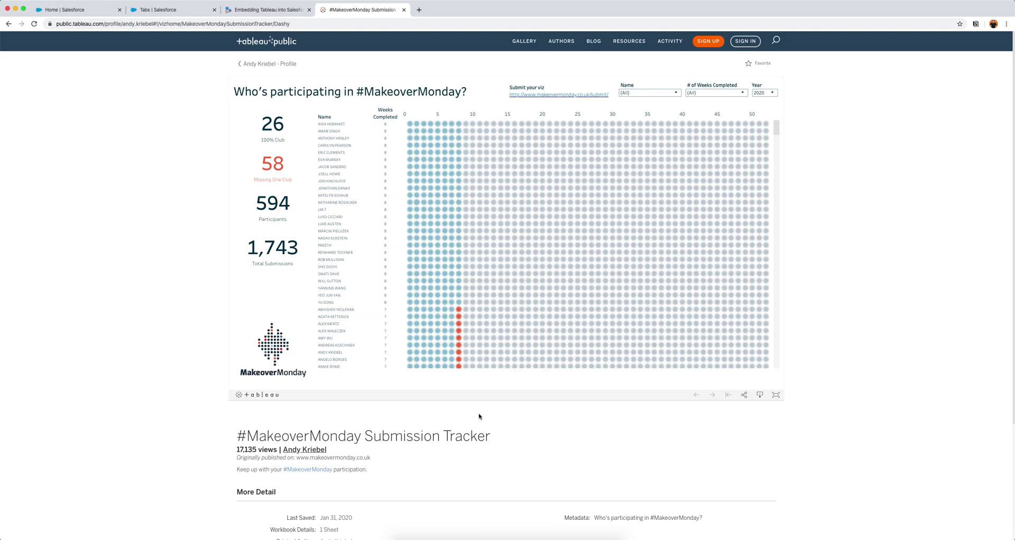
{"action": "left_click", "coordinate": [744, 396]}
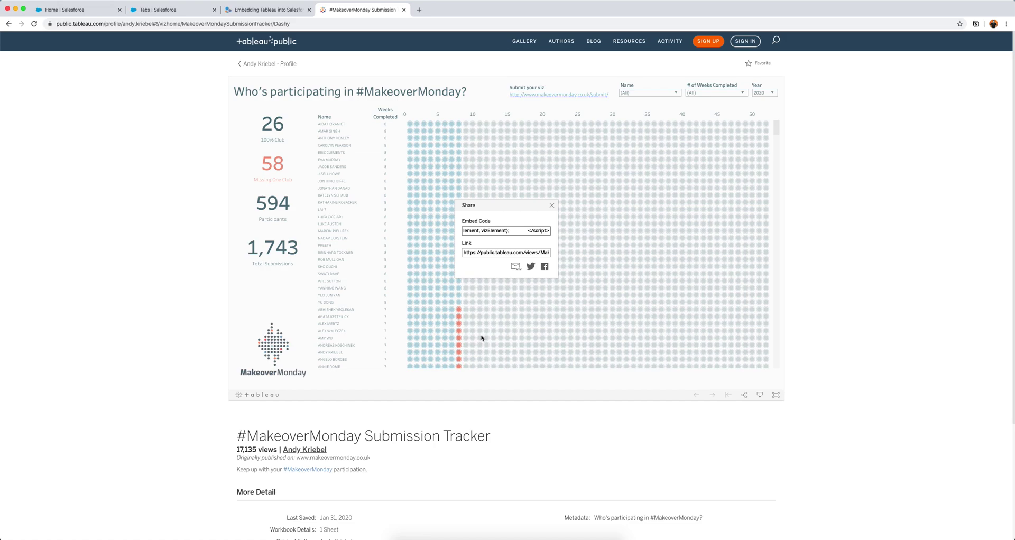
{"action": "left_click", "coordinate": [478, 252]}
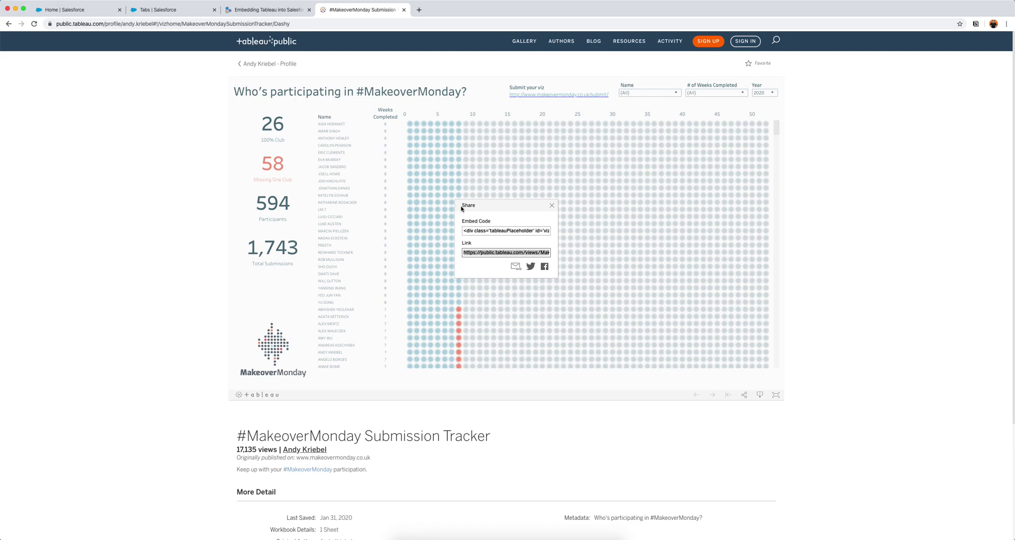
{"action": "left_click", "coordinate": [160, 15]}
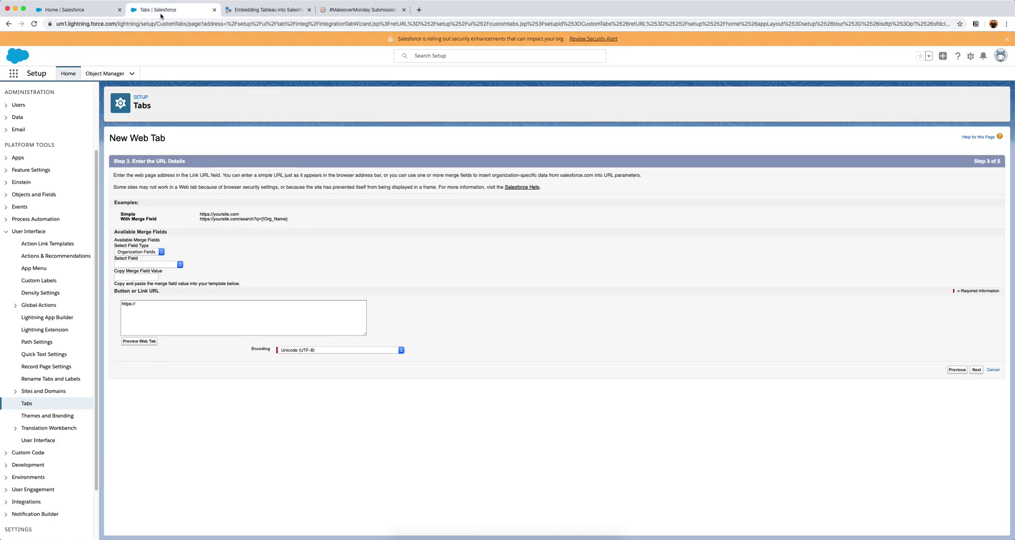
{"action": "left_click_drag", "start_coordinate": [188, 311], "coordinate": [89, 300]}
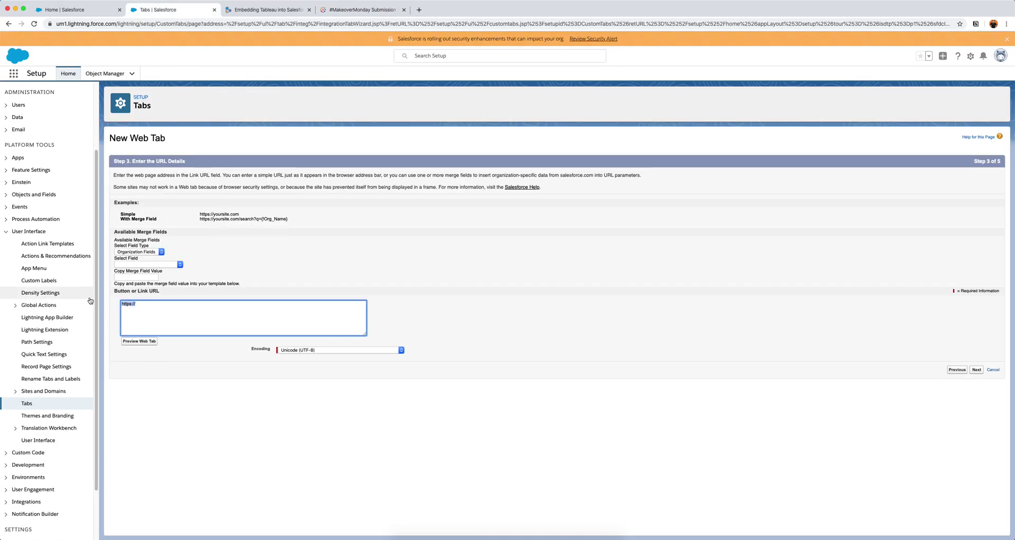
{"action": "type", "text": "https://public.tableau.com/views/MakeoverMondaySubmissionTracker/Dashy?:display_count=y&:origin=viz_share_link"}
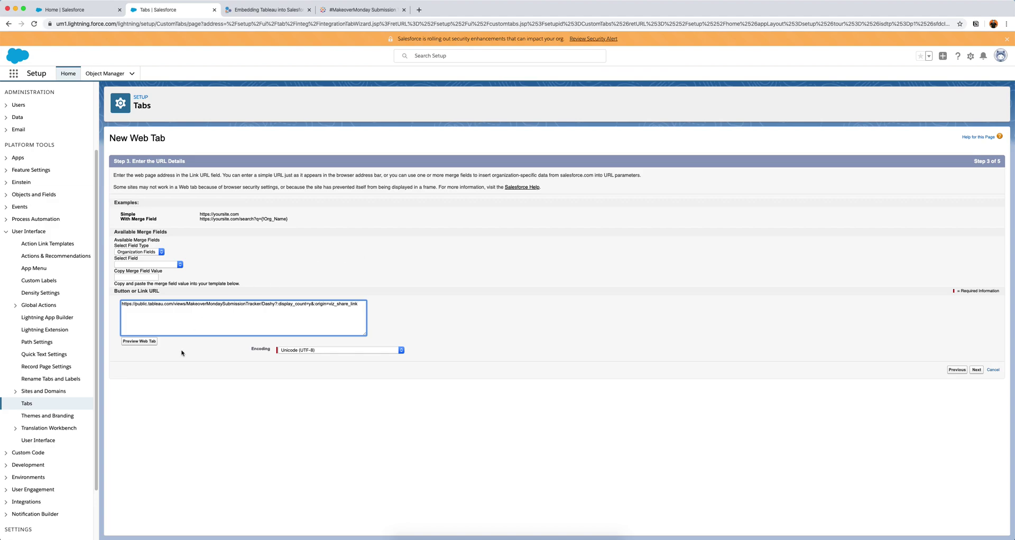
{"action": "left_click", "coordinate": [173, 364]}
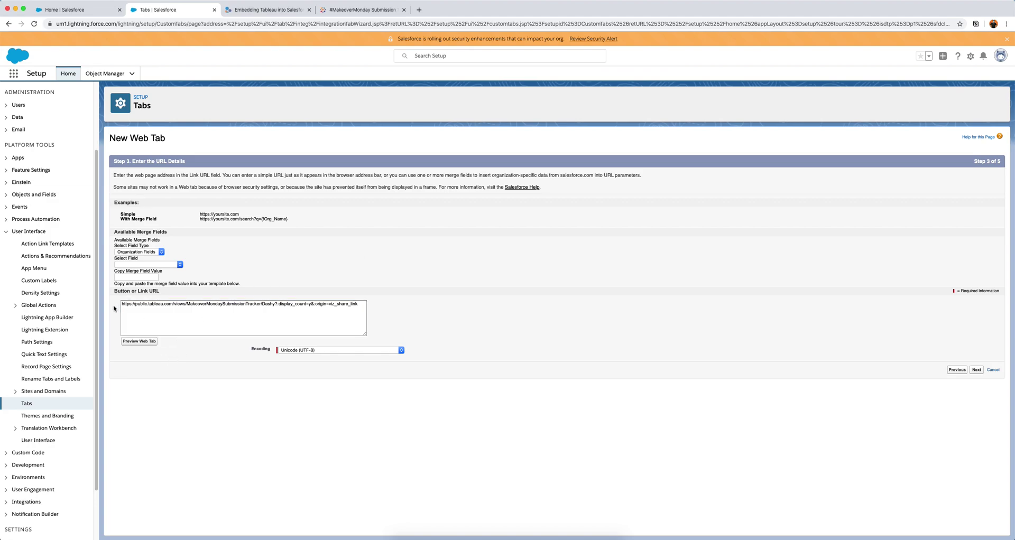
- Preview the web tab, allow the redirect to Tableau Public, and return to the web tab setup
{"action": "left_click", "coordinate": [140, 341]}
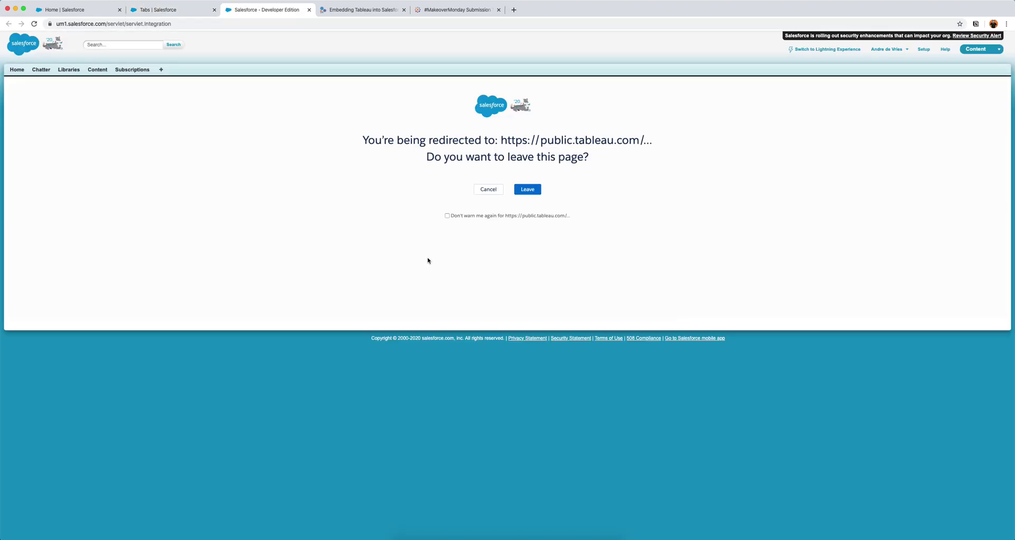
{"action": "left_click", "coordinate": [528, 189]}
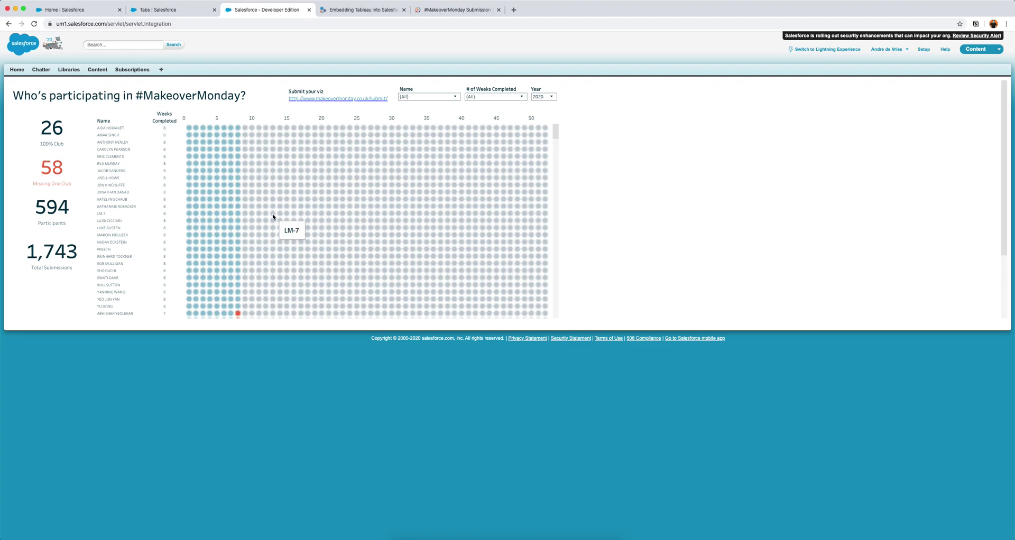
{"action": "left_click", "coordinate": [163, 12]}
{"action": "left_click", "coordinate": [504, 248]}
- Accept the URL details and apply Default On tab visibility to all profiles, proceeding to the custom apps selection
{"action": "left_click", "coordinate": [976, 369]}
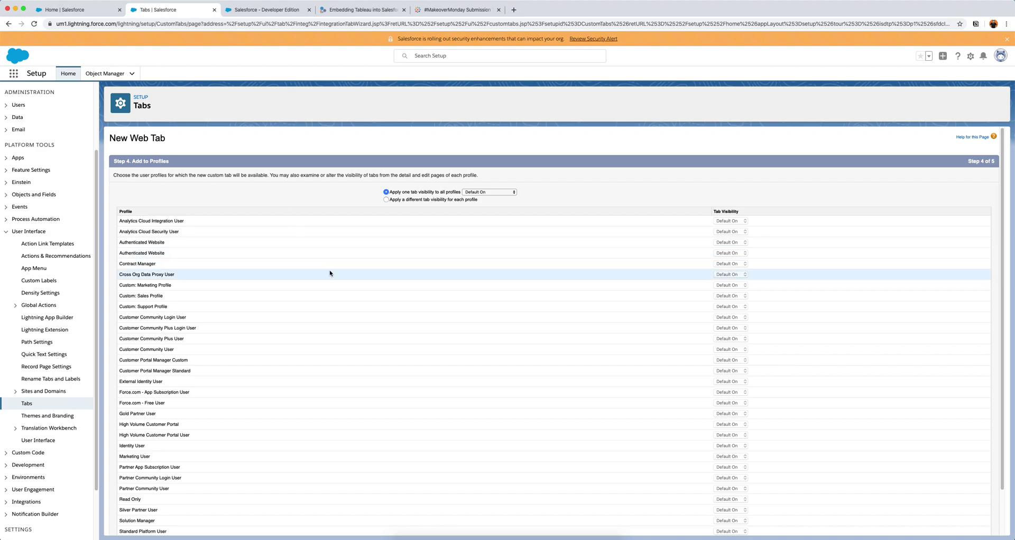
{"action": "scroll", "coordinate": [329, 273], "scroll_direction": "down", "scroll_amount": 2}
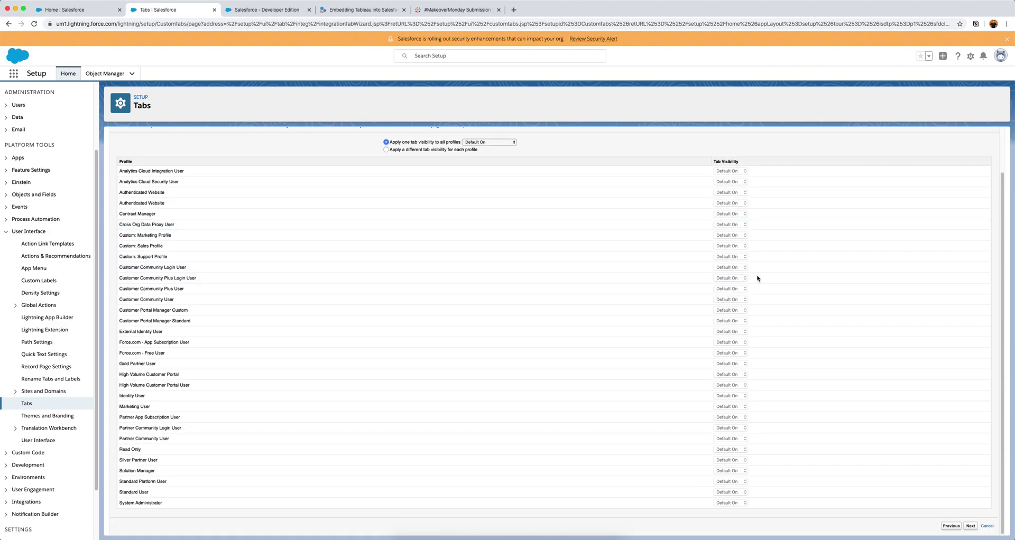
{"action": "left_click", "coordinate": [970, 526]}
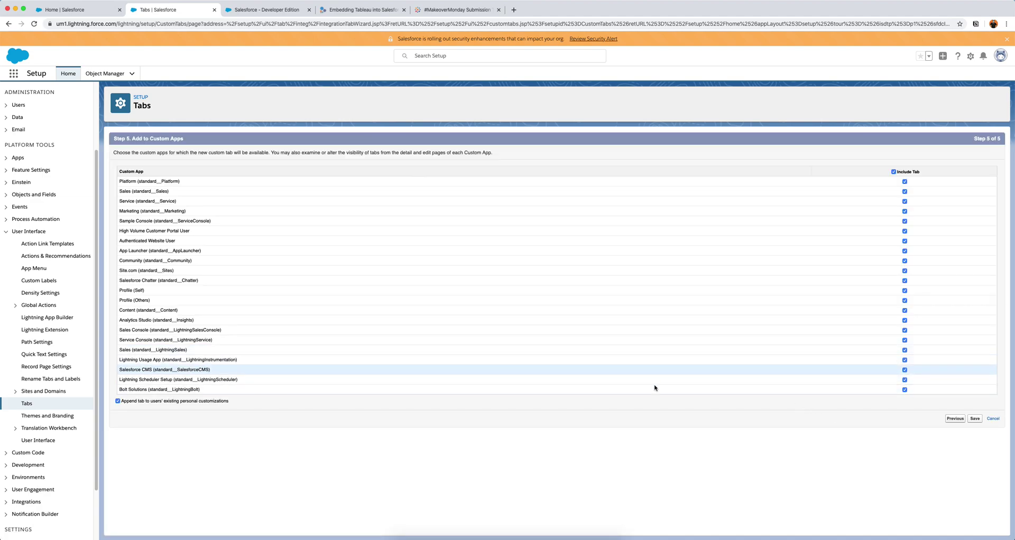
- Save the web tab with all custom apps included, and reload the Sales app home page
{"action": "left_click", "coordinate": [975, 419]}
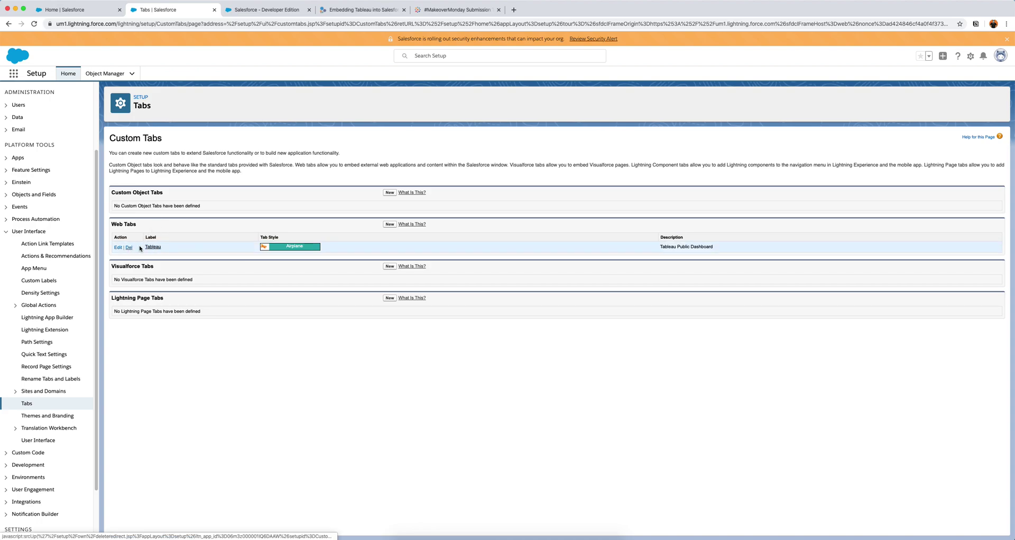
{"action": "left_click", "coordinate": [60, 11]}
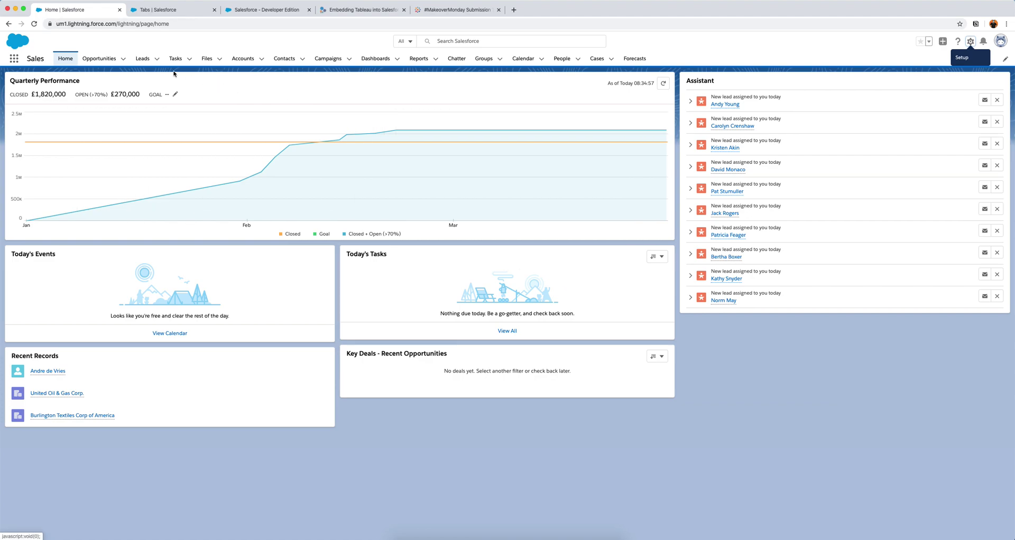
{"action": "left_click", "coordinate": [34, 24]}
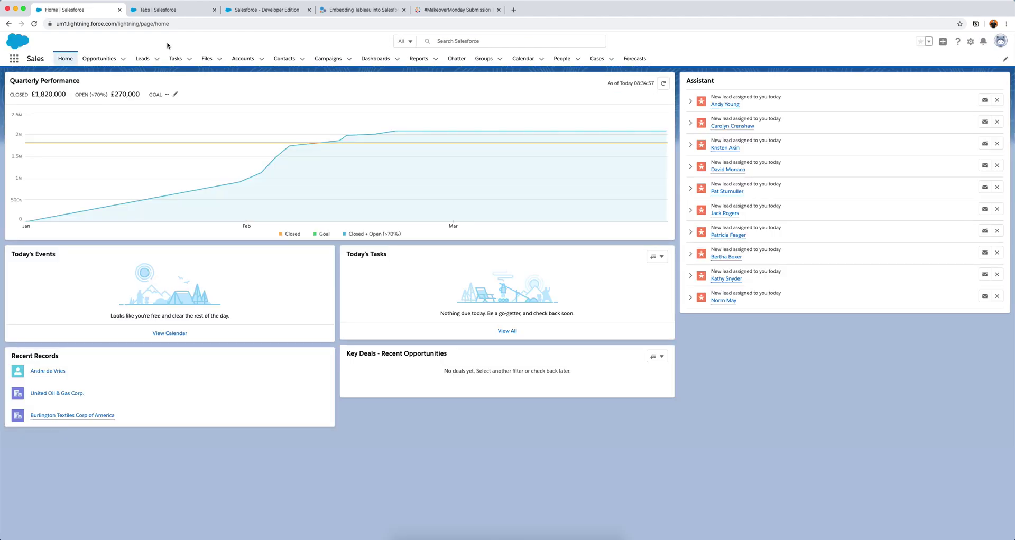
{"action": "left_click", "coordinate": [35, 24]}
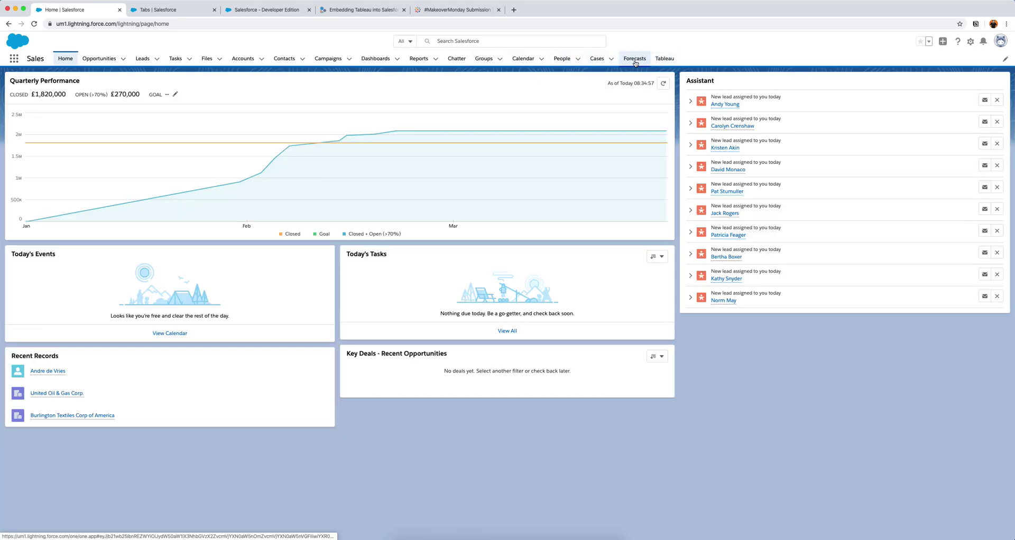
- Open the new Tableau tab in the Sales app and examine how the embedded dashboard fits its frame
{"action": "left_click", "coordinate": [665, 59]}
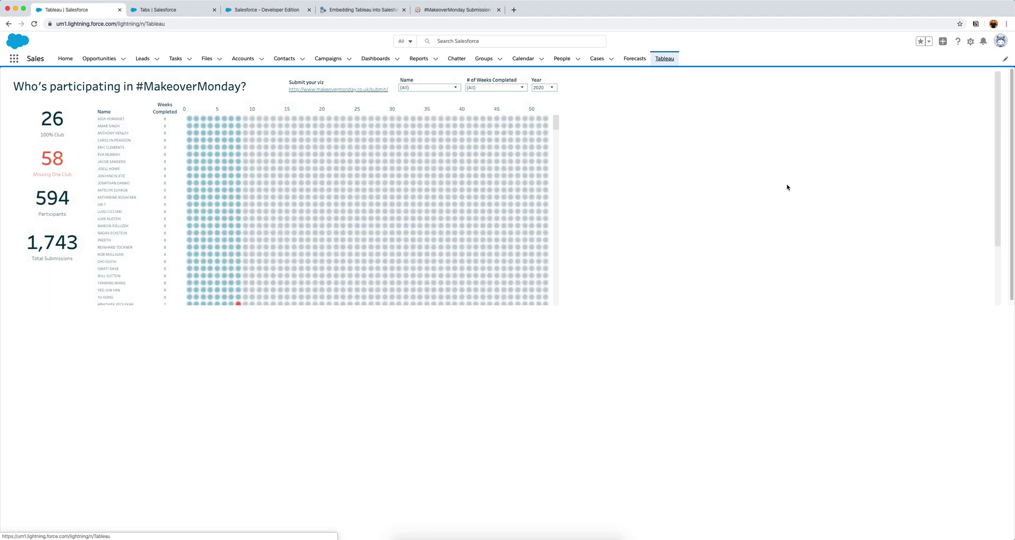
{"action": "scroll", "coordinate": [704, 190], "scroll_direction": "down", "scroll_amount": 2}
{"action": "scroll", "coordinate": [704, 190], "scroll_direction": "up", "scroll_amount": 2}
{"action": "scroll", "coordinate": [704, 190], "scroll_direction": "down", "scroll_amount": 2}
{"action": "scroll", "coordinate": [704, 190], "scroll_direction": "up", "scroll_amount": 2}
- Edit the Tableau web tab in Setup, set its content frame height to 1200 pixels, and save it
{"action": "left_click", "coordinate": [149, 9]}
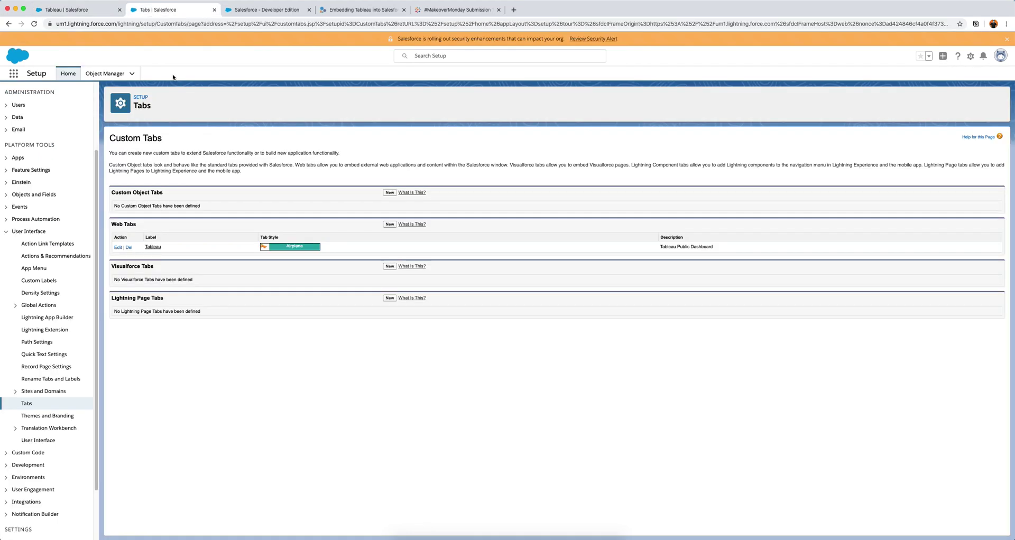
{"action": "left_click", "coordinate": [118, 247]}
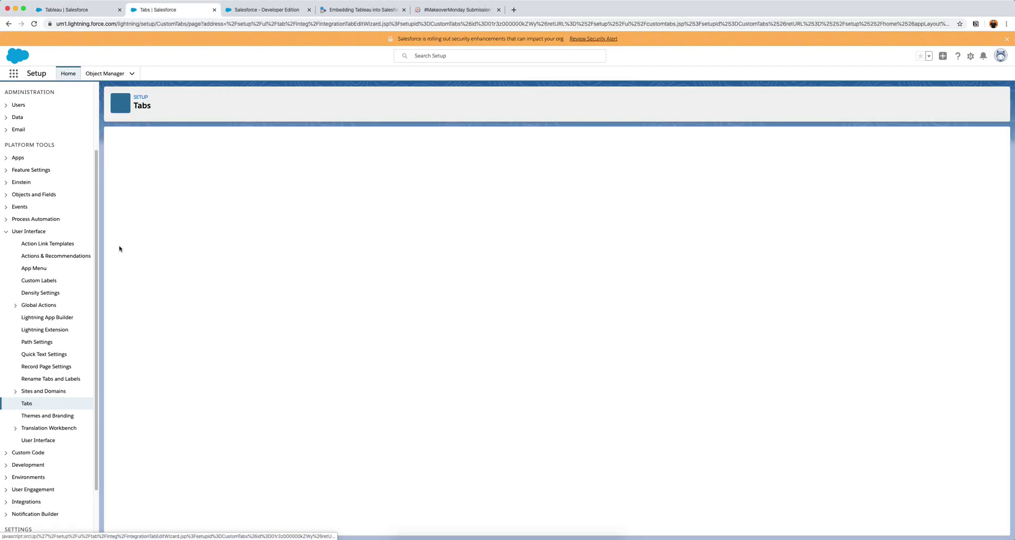
{"action": "left_click", "coordinate": [974, 327]}
{"action": "left_click_drag", "start_coordinate": [294, 229], "coordinate": [238, 229]}
{"action": "type", "text": "1200"}
{"action": "left_click", "coordinate": [216, 231]}
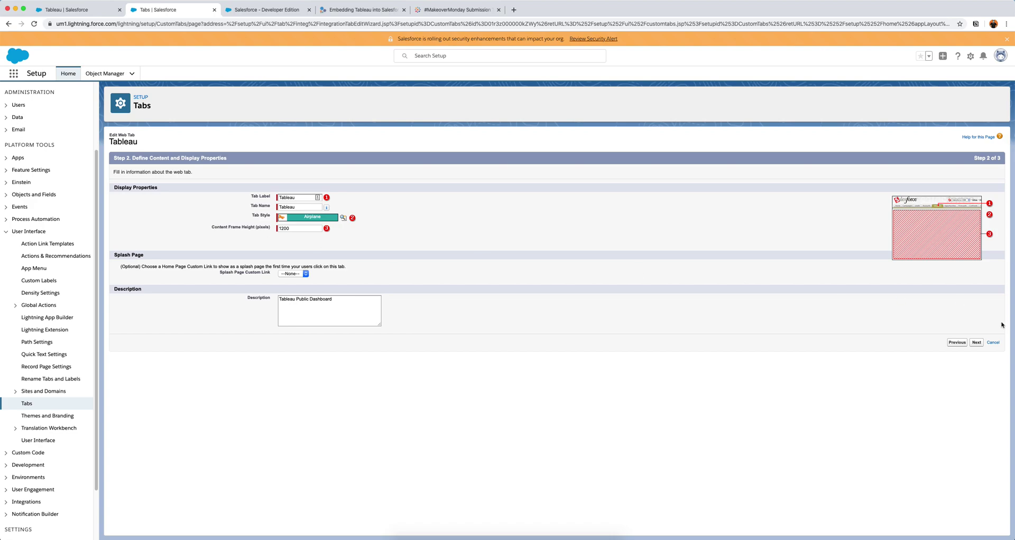
{"action": "left_click", "coordinate": [976, 342]}
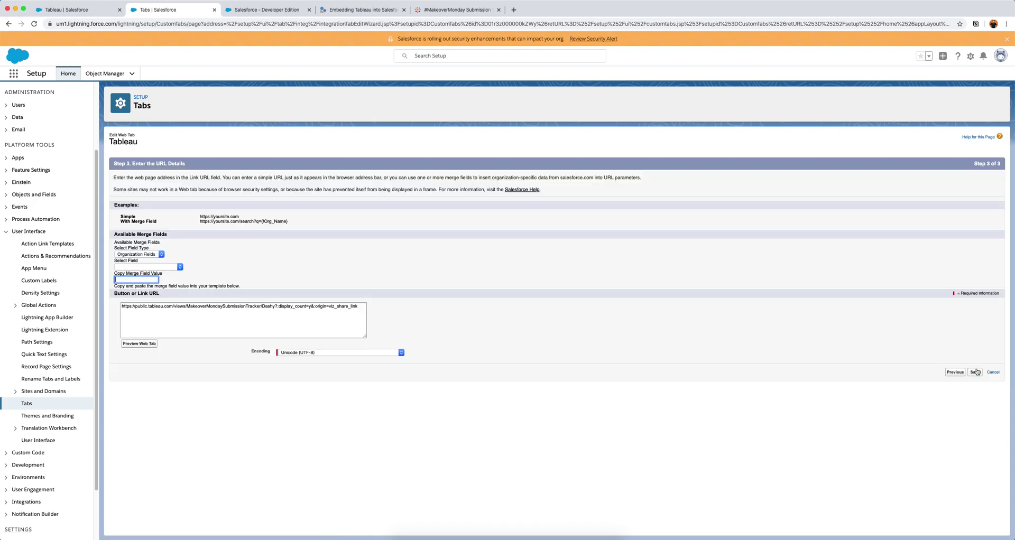
{"action": "left_click", "coordinate": [975, 372]}
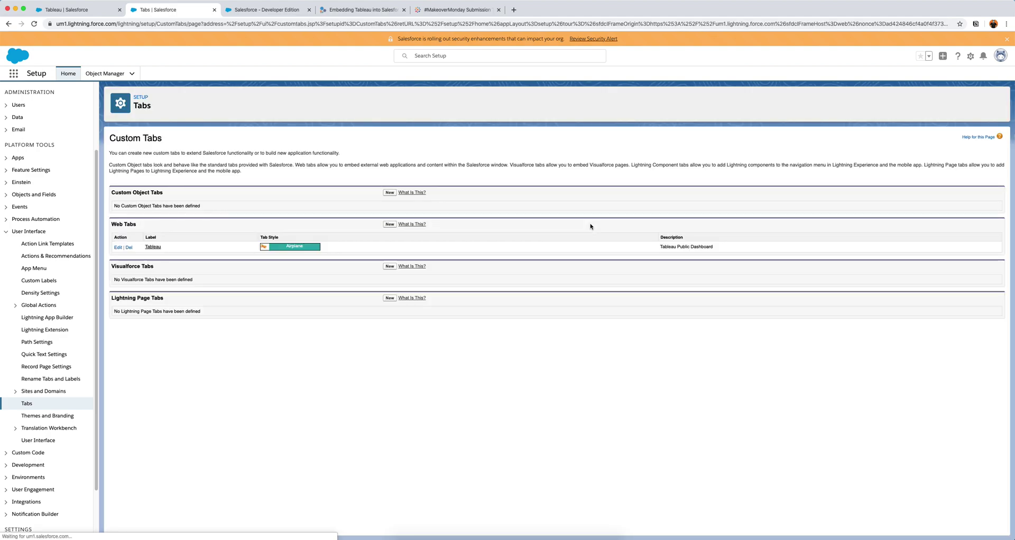
- Reload the Tableau tab in the Sales app to check the embedded dashboard's frame height
{"action": "left_click", "coordinate": [68, 9]}
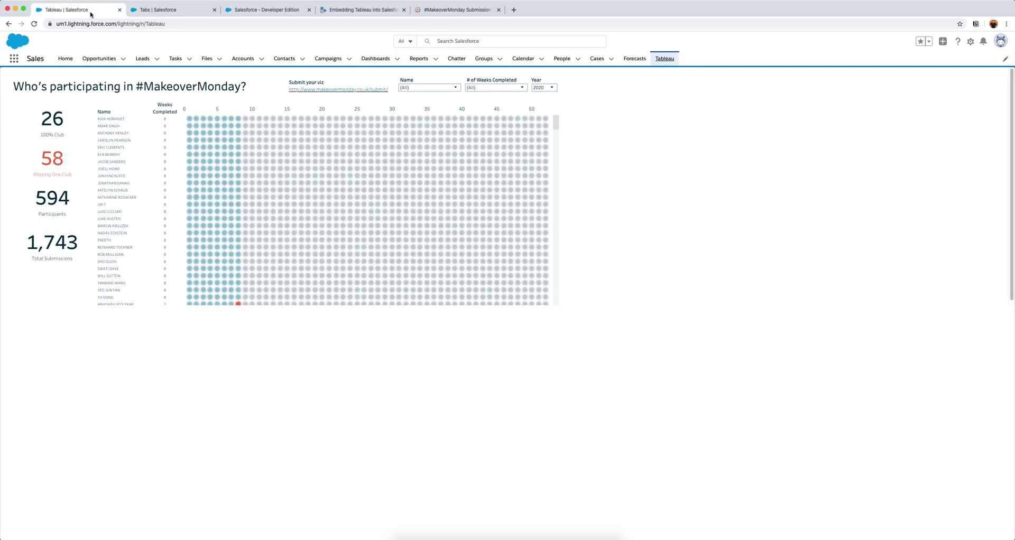
{"action": "left_click", "coordinate": [33, 23]}
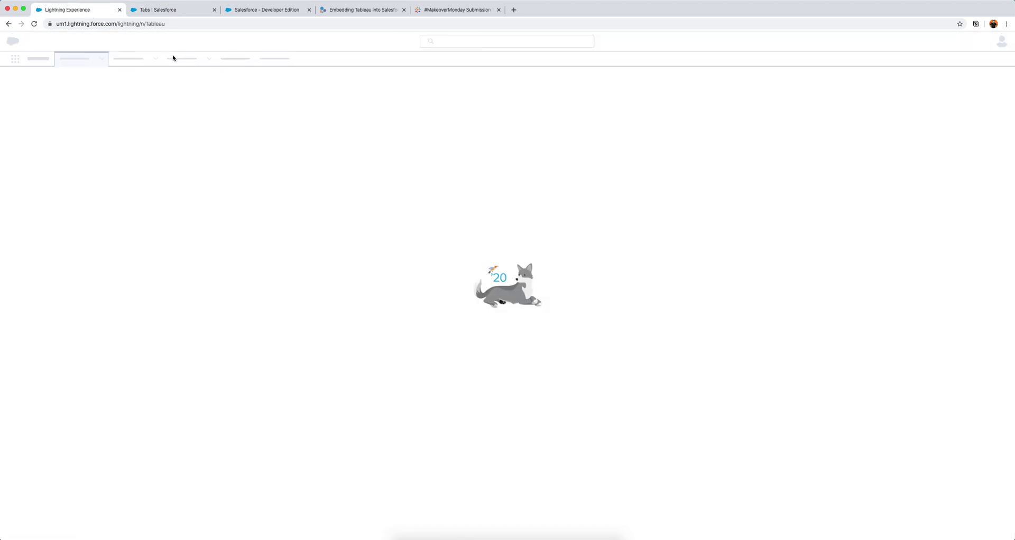